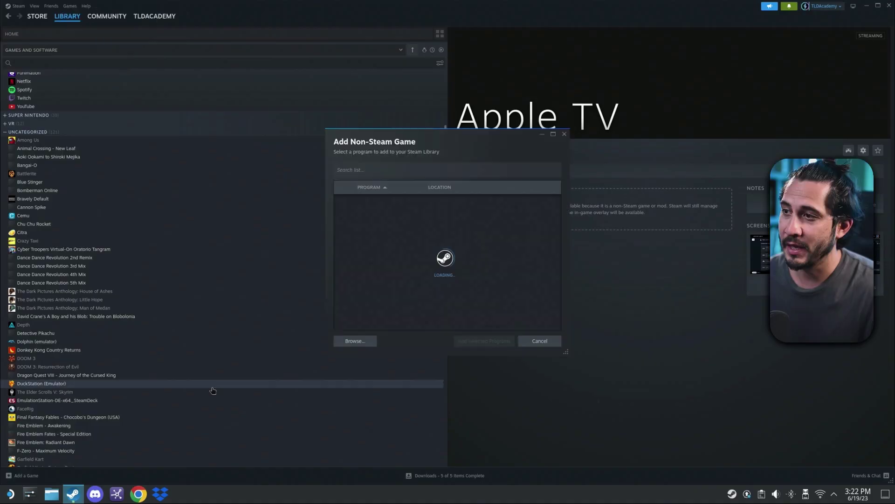
Step: Browse for a program file to add to the Steam library as a non-Steam game
click(355, 340)
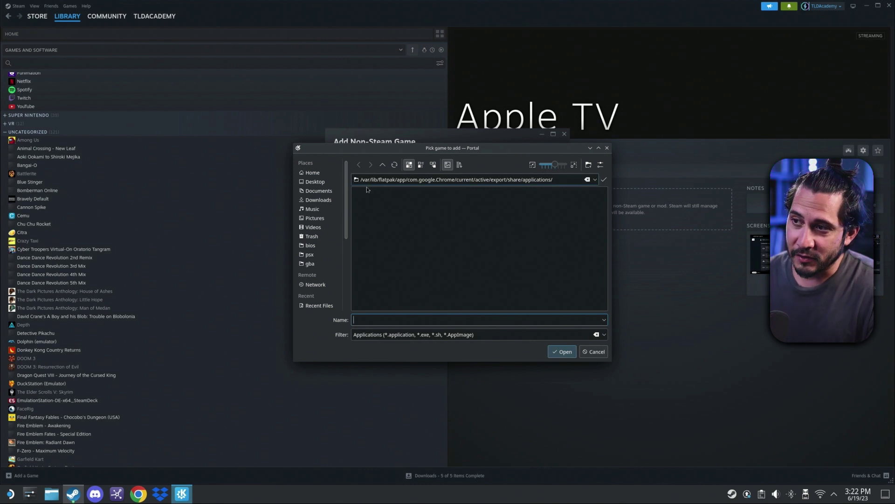
scroll(320, 261, down, 4)
click(309, 305)
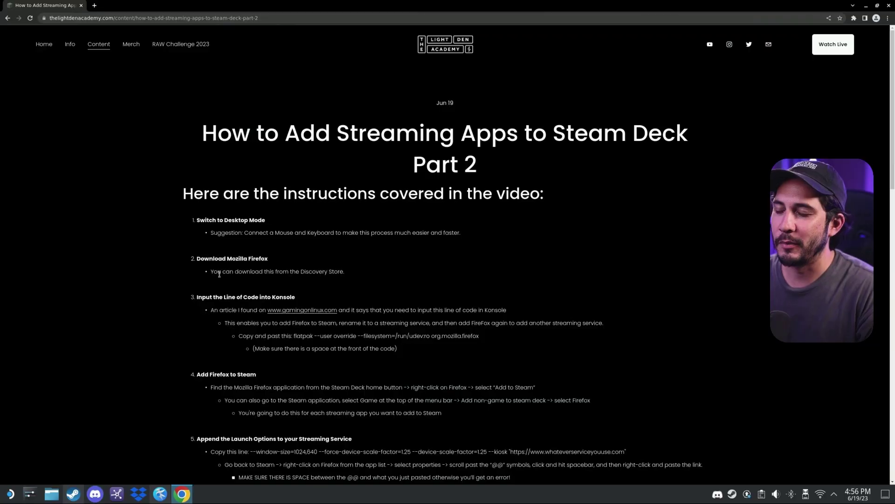
scroll(254, 268, down, 1)
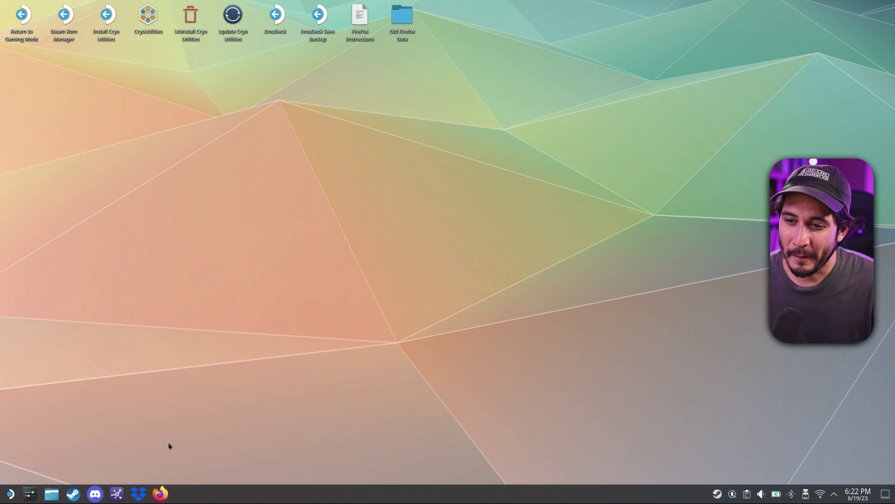
Step: Switch to Firefox, search the web for emudeck and open the EmuDeck website
click(160, 493)
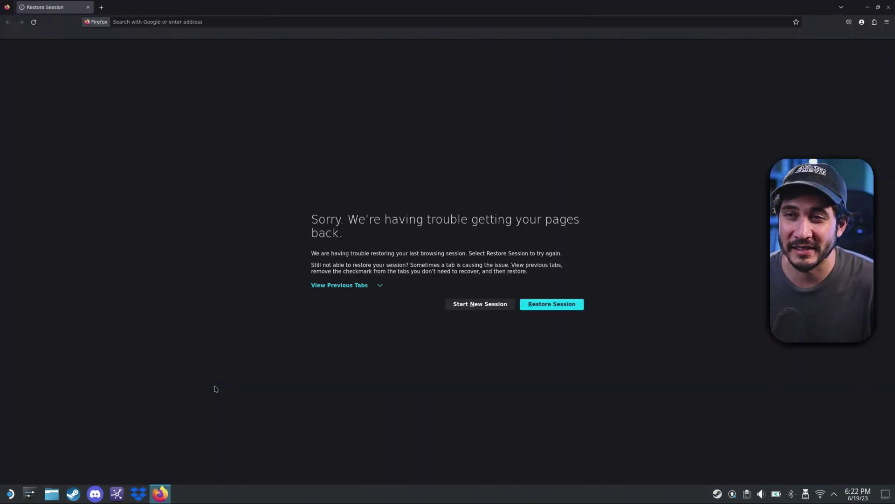
click(238, 19)
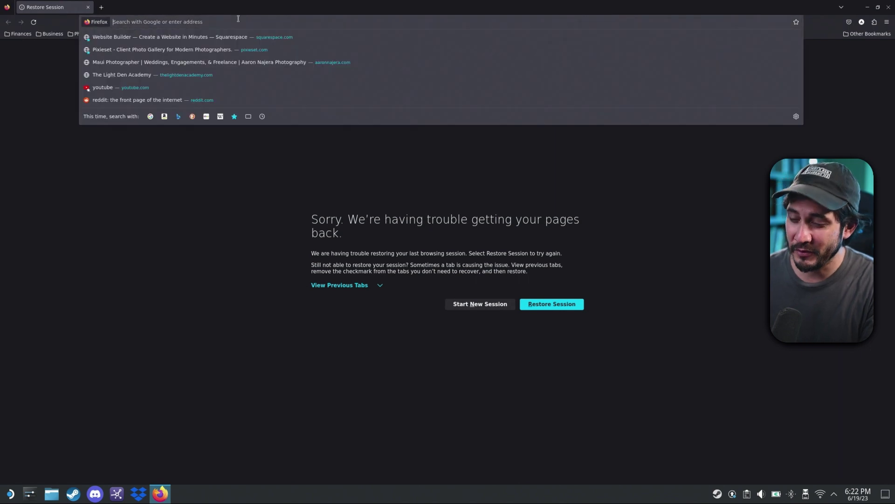
text(emudeck)
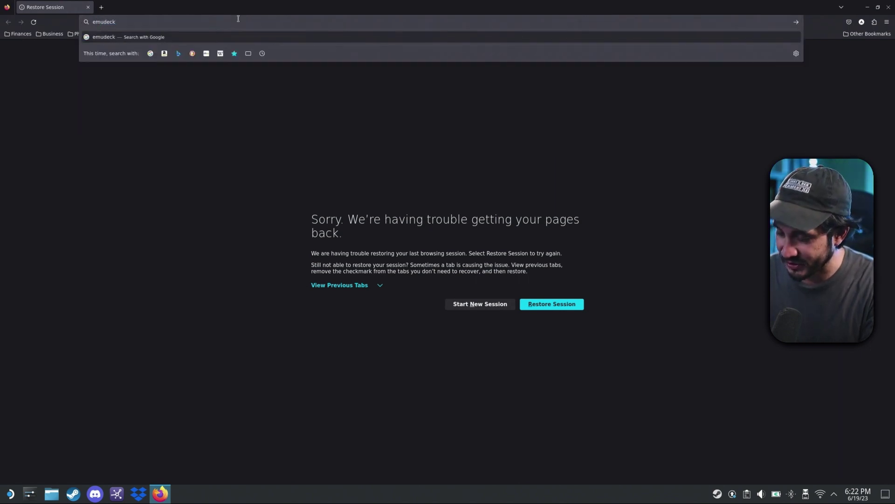
key(Return)
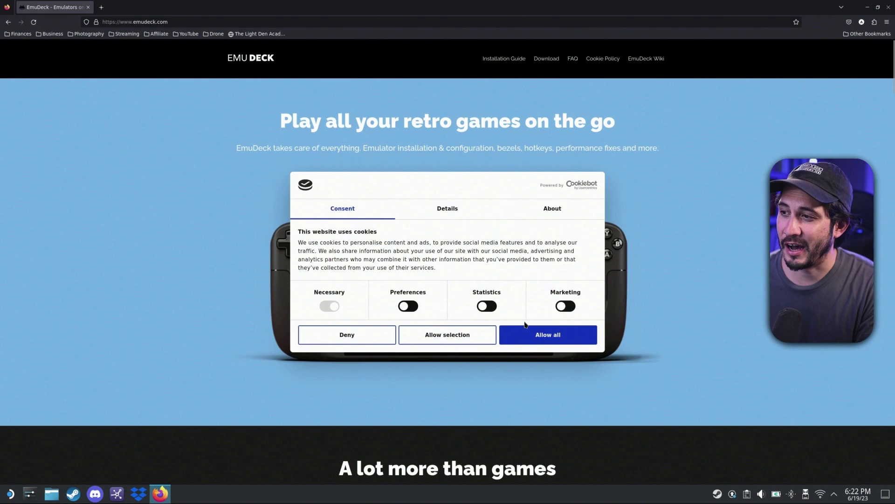
Step: Allow all cookies, find the installer download section on the EmuDeck home page, and close the browser
click(535, 338)
scroll(289, 247, down, 10)
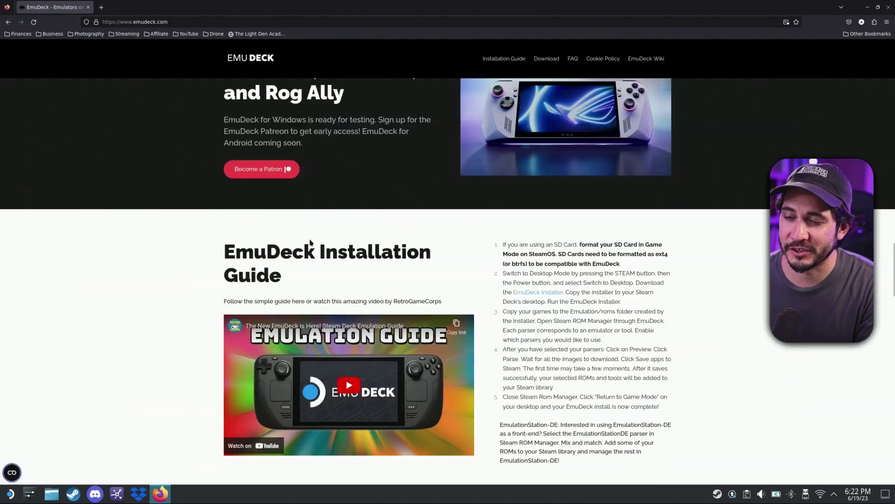
scroll(310, 242, down, 7)
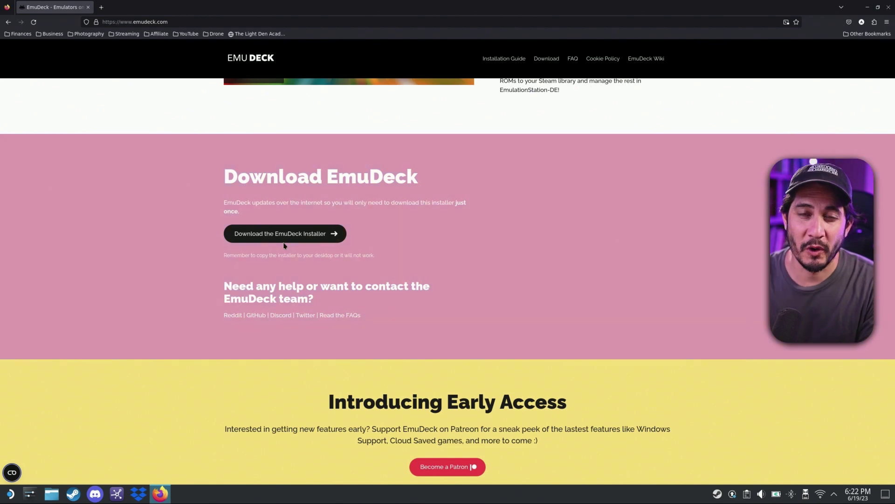
click(889, 7)
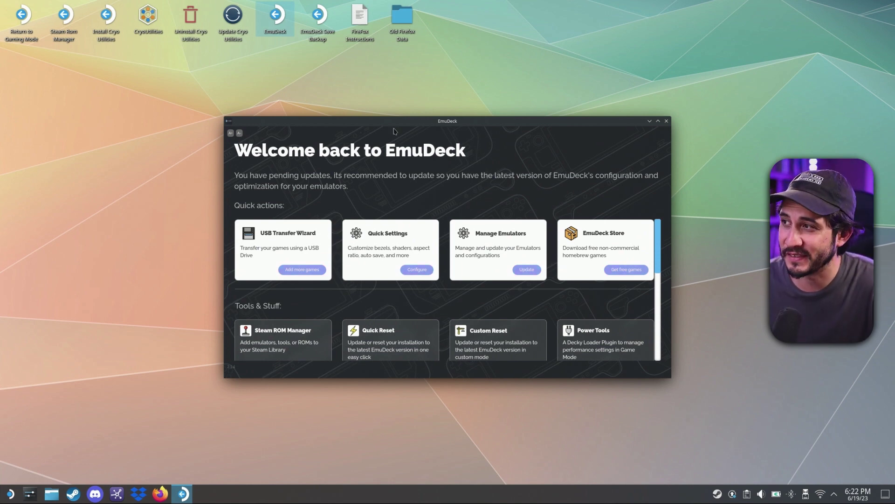
Step: Maximize EmuDeck and choose Manage Cloud Services in the Cloud Services Manager
click(658, 121)
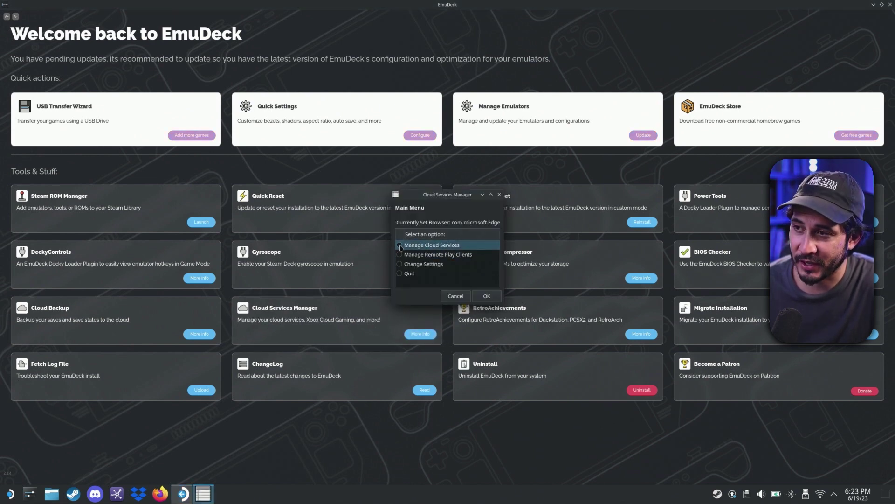
click(399, 245)
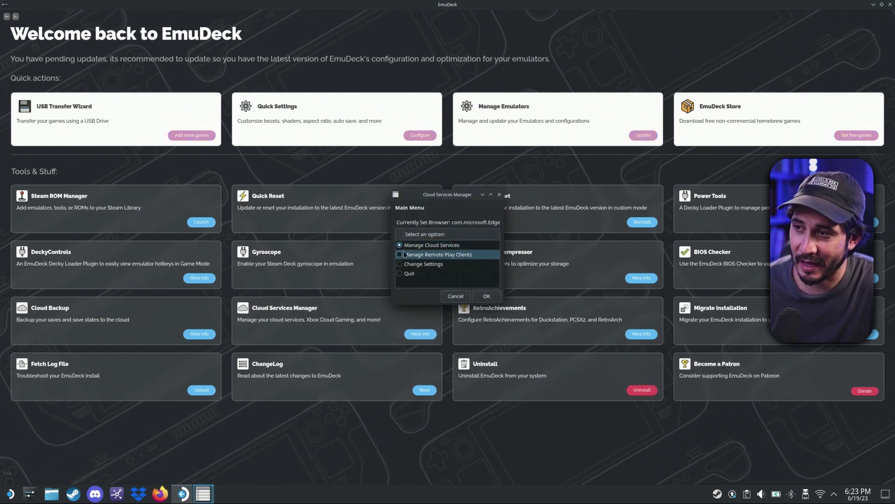
click(486, 296)
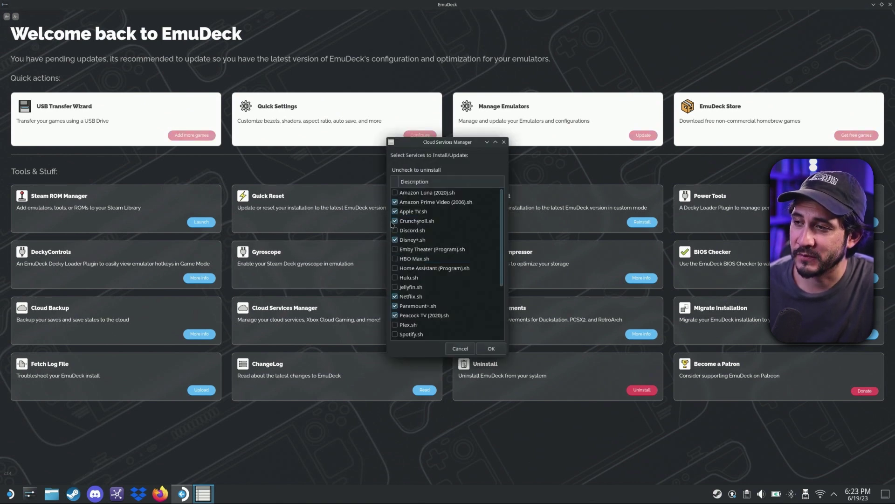
Step: Deselect every ticked service: Amazon Prime Video, Apple TV, Crunchyroll, Disney+, Netflix, Paramount+, Peacock TV, Twitch and YouTube
click(395, 202)
click(395, 212)
click(395, 220)
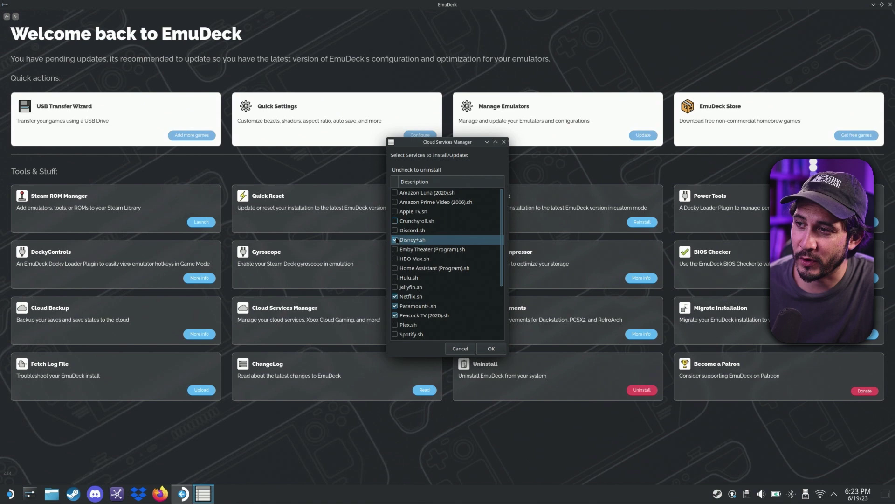
scroll(397, 240, down, 3)
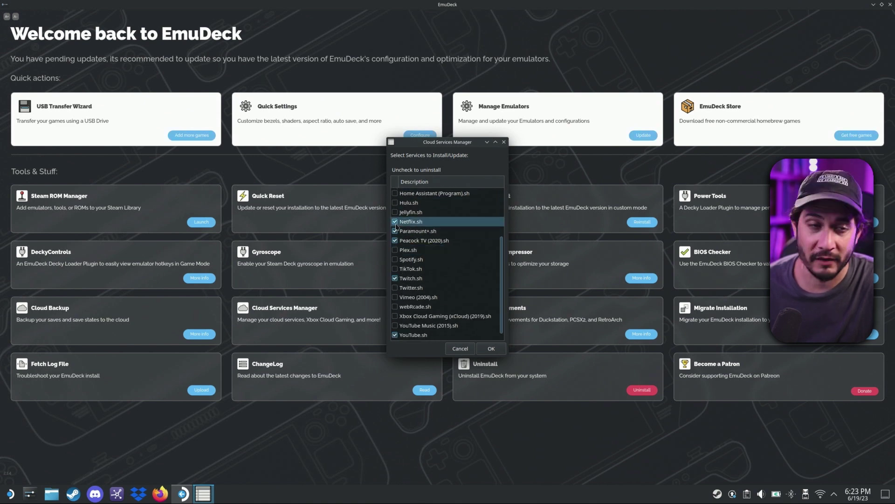
click(395, 222)
click(395, 231)
click(394, 240)
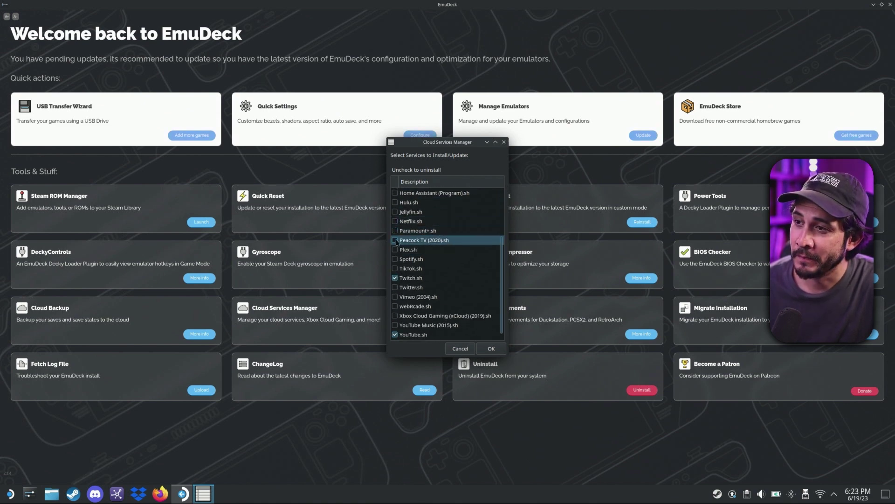
scroll(410, 289, up, 3)
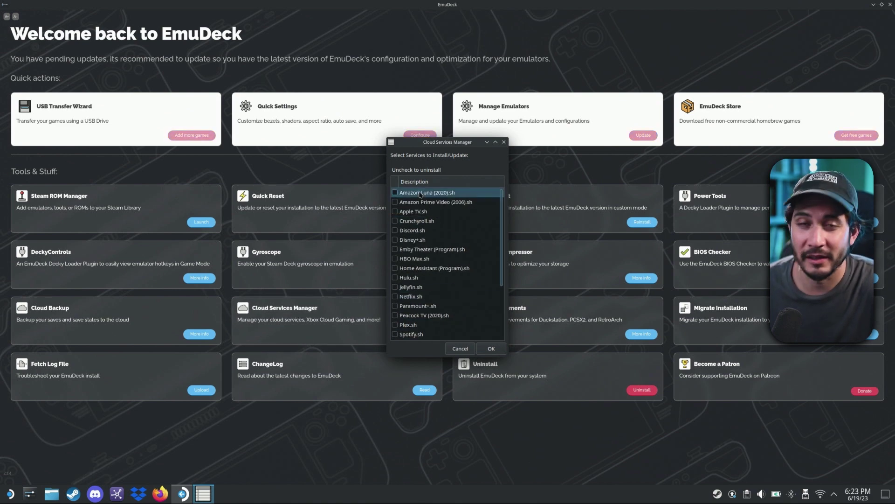
Step: Select Amazon Prime Video, Apple TV, Crunchyroll, Discord, Disney+, Netflix, Paramount+, Spotify, Twitch and YouTube for installation
click(395, 203)
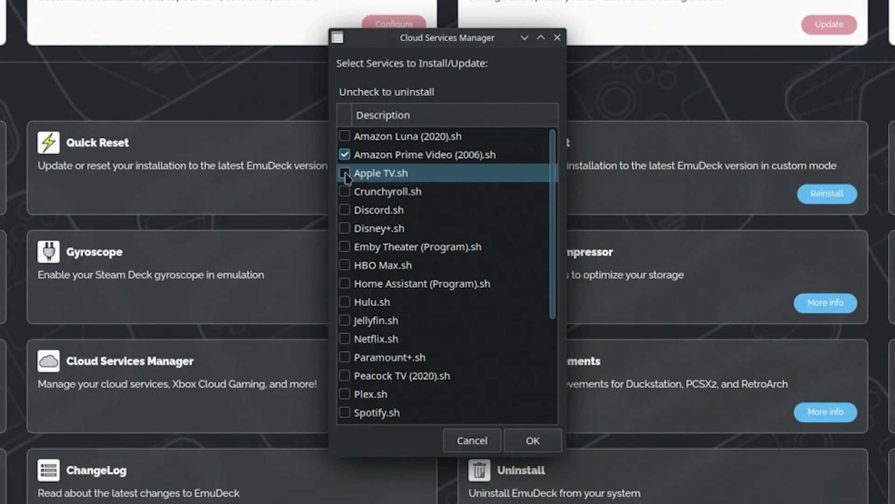
click(345, 174)
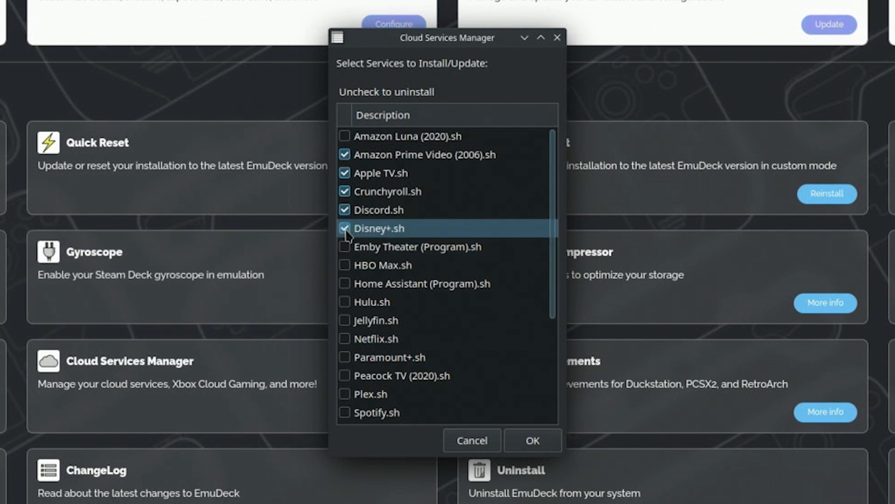
scroll(359, 308, down, 1)
scroll(362, 315, down, 2)
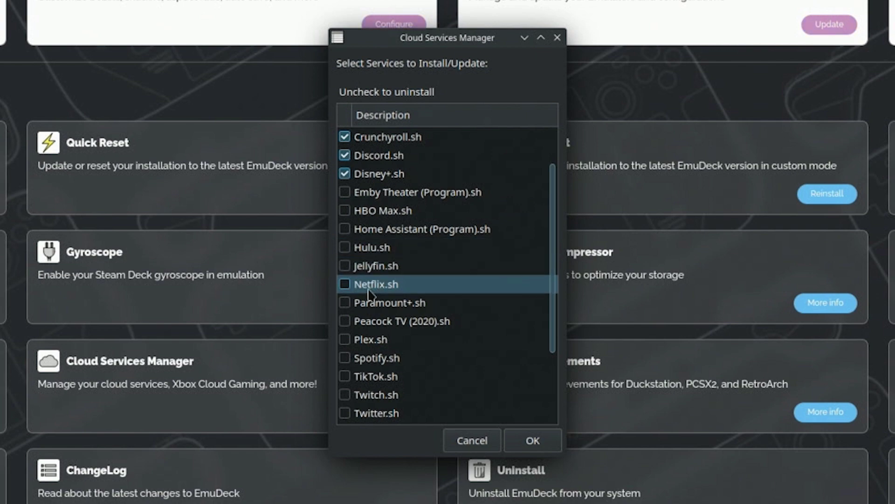
click(345, 285)
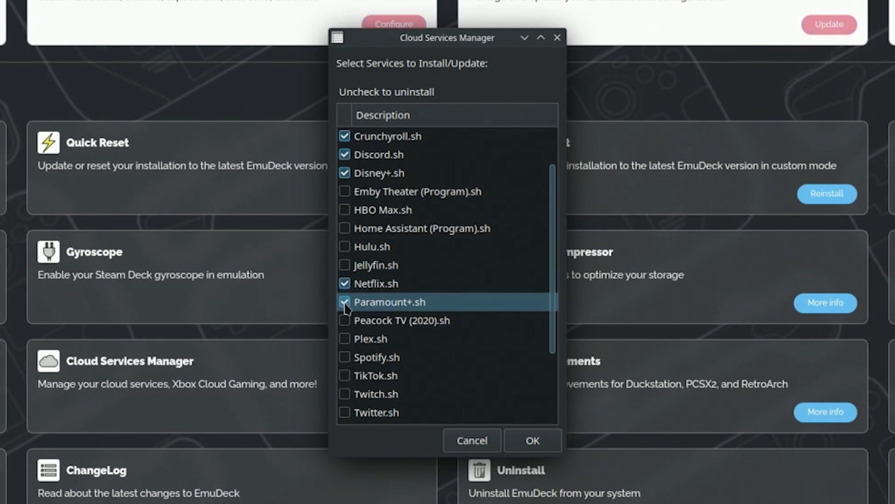
scroll(346, 306, down, 1)
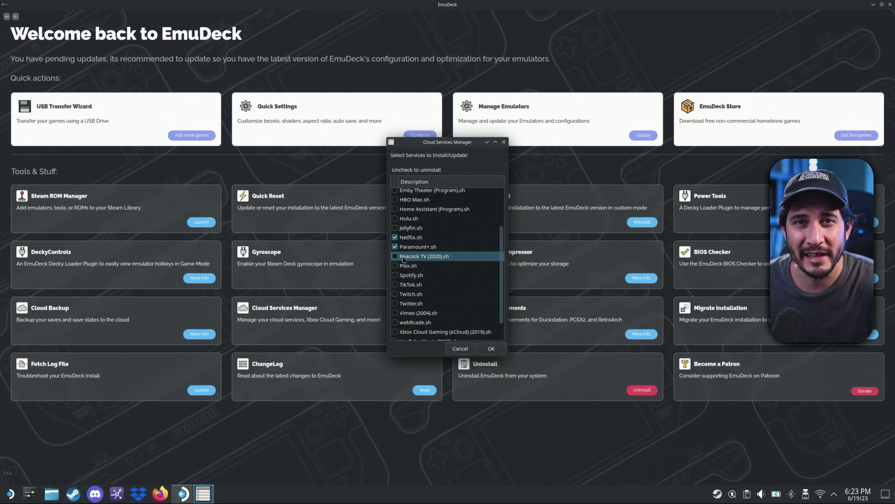
click(396, 278)
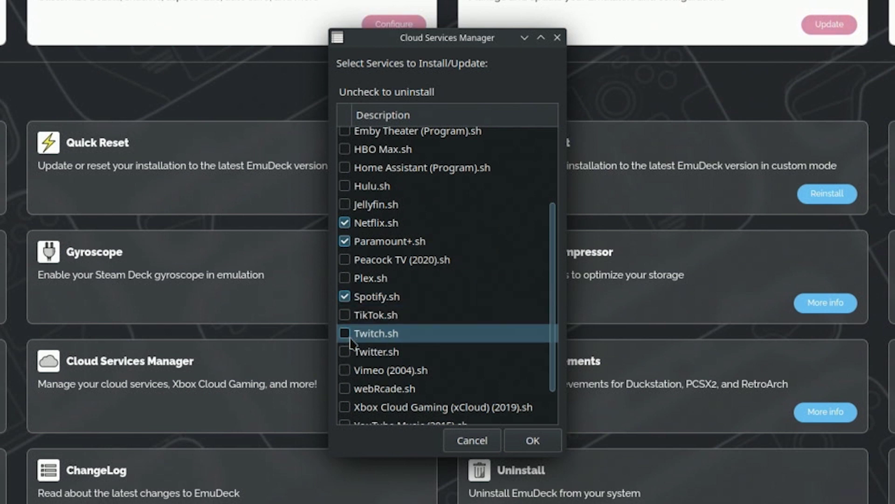
scroll(373, 338, down, 1)
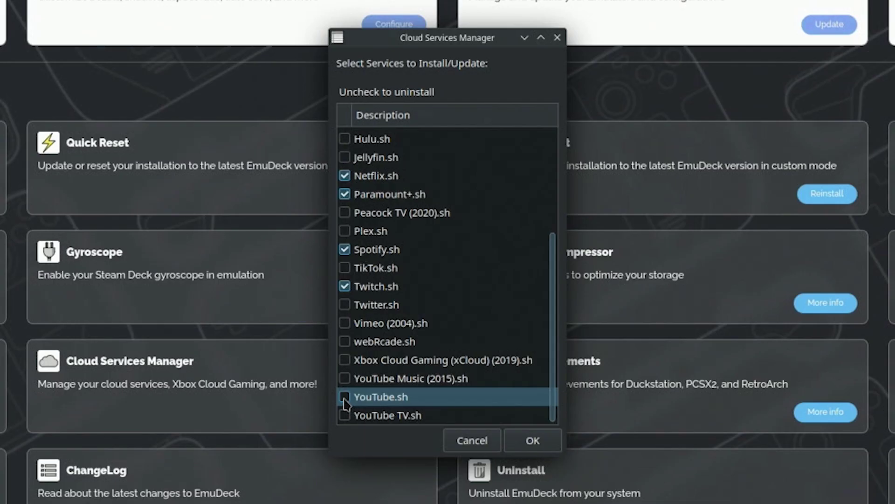
click(395, 327)
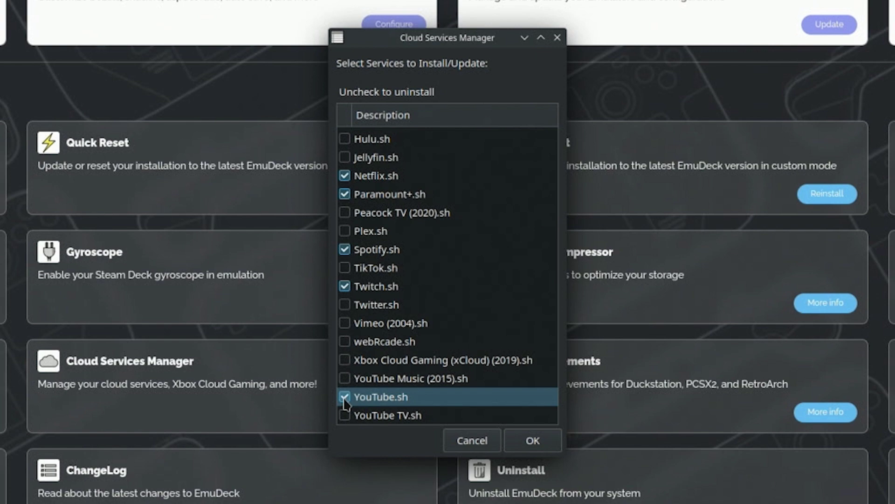
Step: Install the selected cloud services, then quit the Cloud Services Manager and close EmuDeck
scroll(472, 347, up, 2)
scroll(472, 347, down, 2)
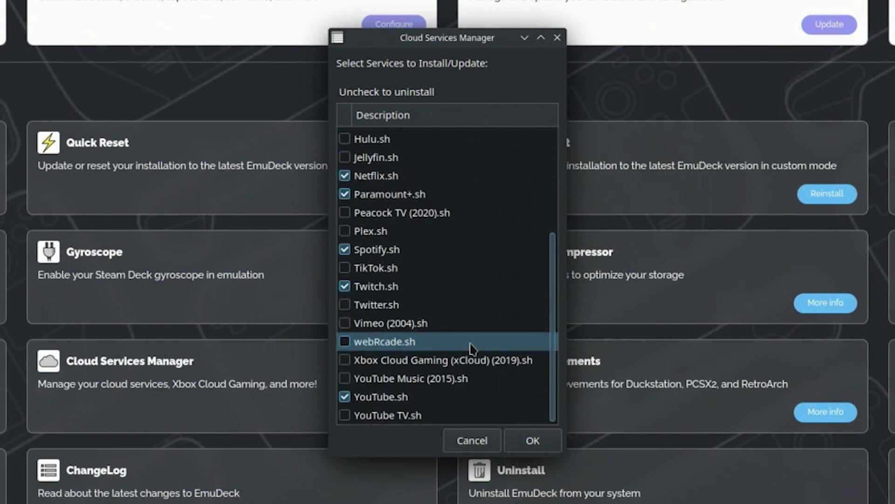
scroll(471, 347, up, 2)
scroll(472, 347, down, 2)
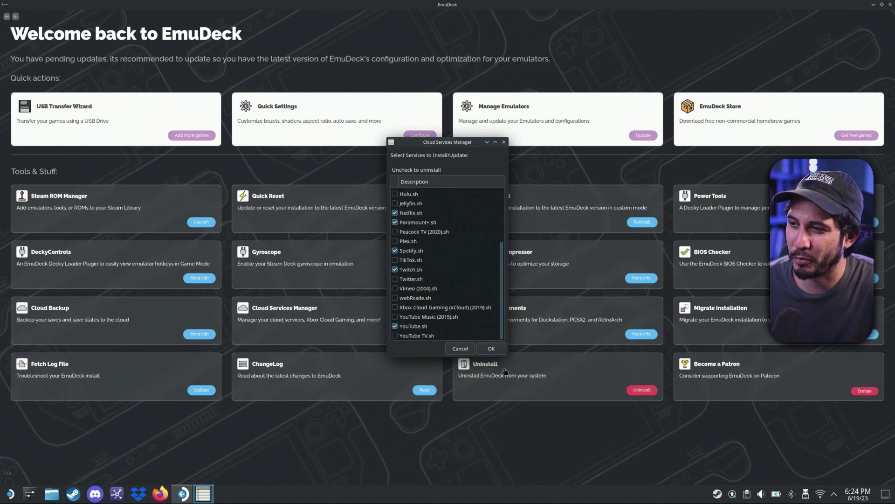
click(491, 348)
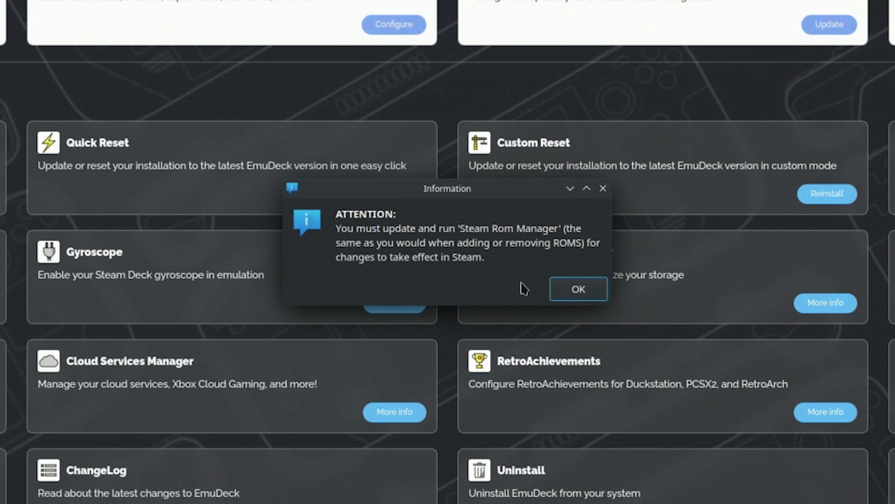
click(578, 290)
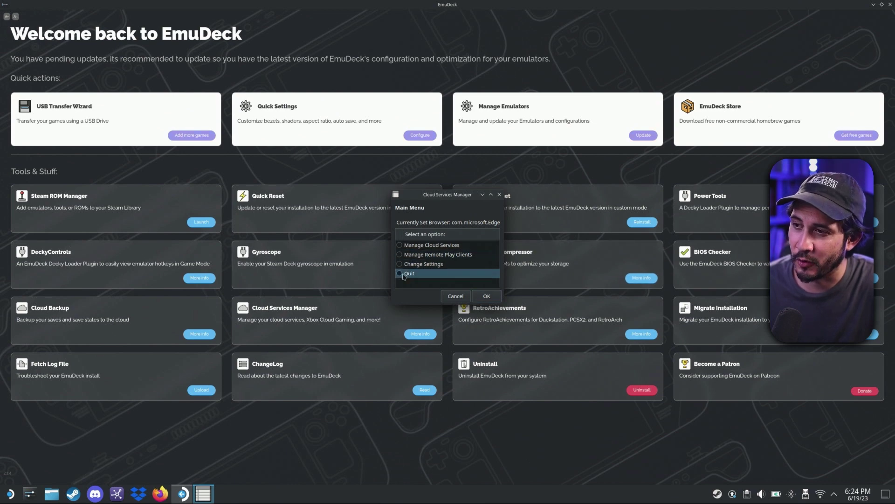
click(487, 296)
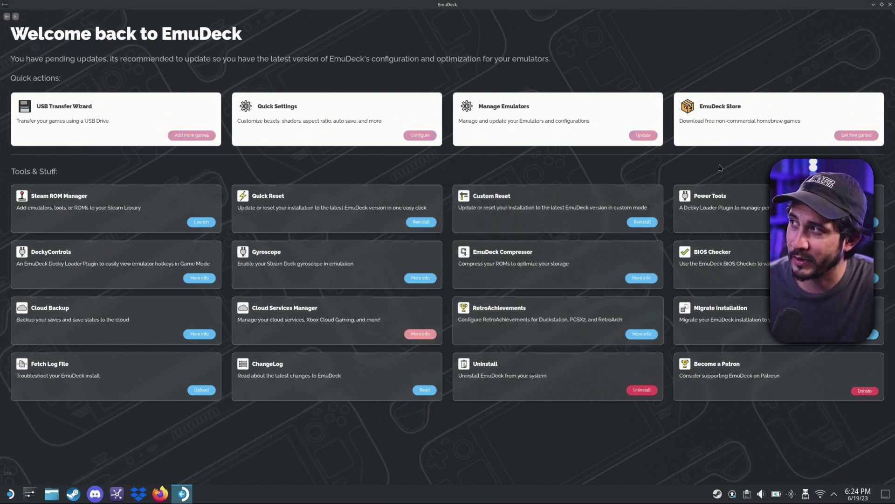
click(890, 5)
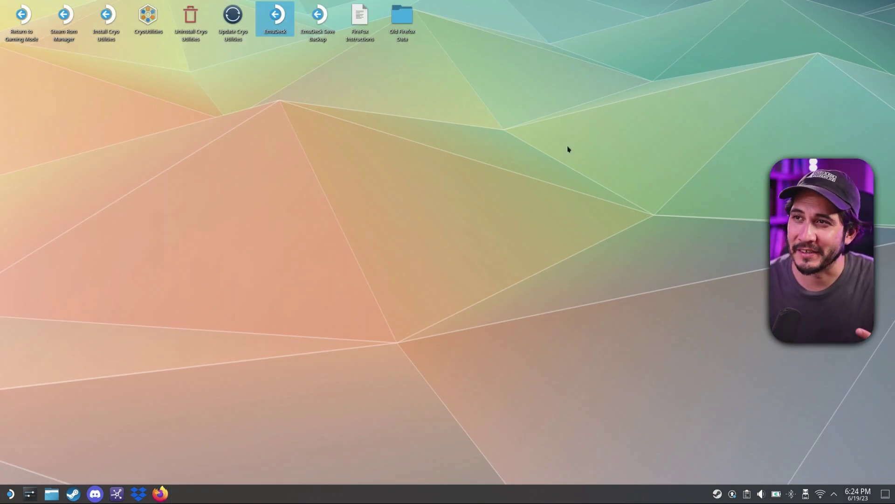
Step: Launch Steam Rom Manager from the desktop and agree to exit Steam
click(487, 103)
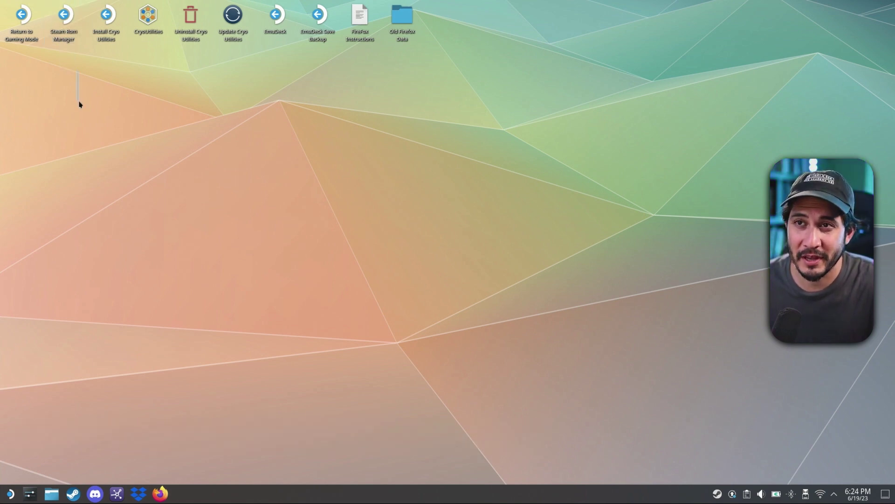
click(64, 21)
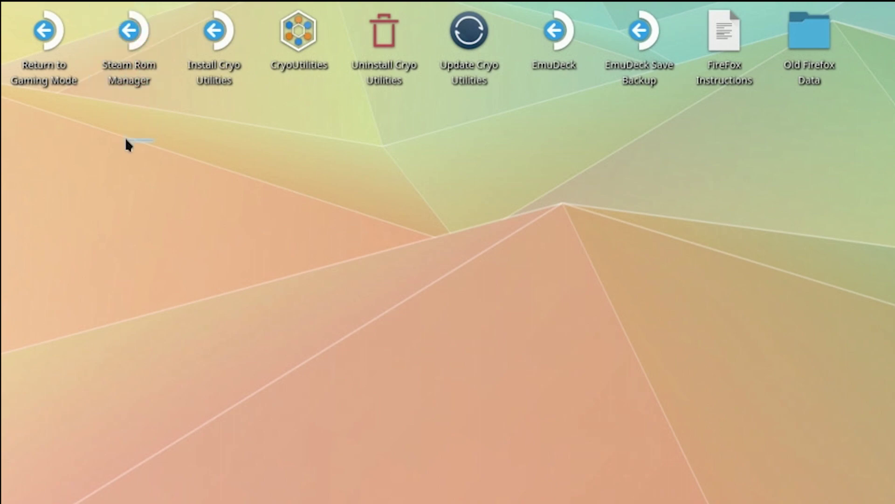
click(150, 47)
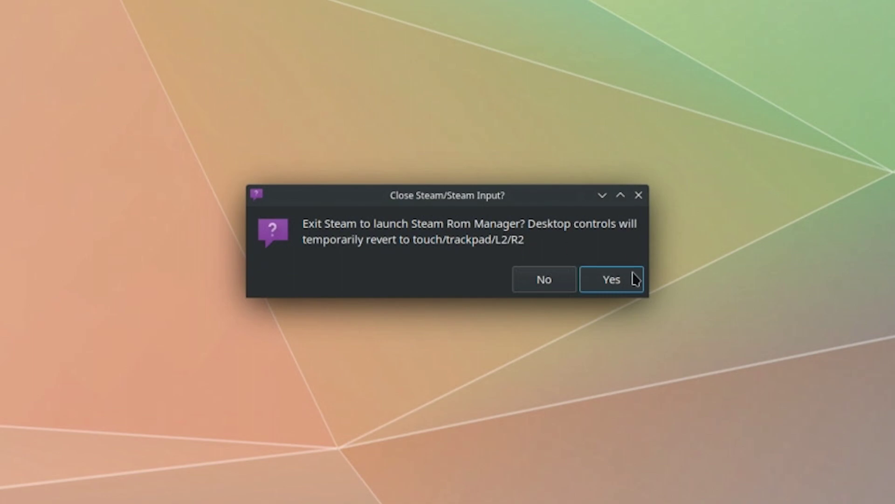
click(635, 279)
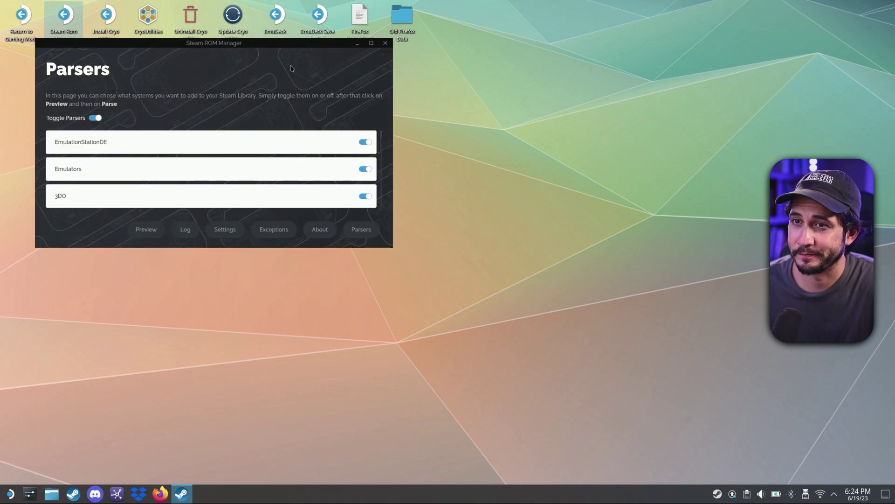
Step: Maximize the Steam ROM Manager window, open the preview of games to add and parse the library
click(371, 44)
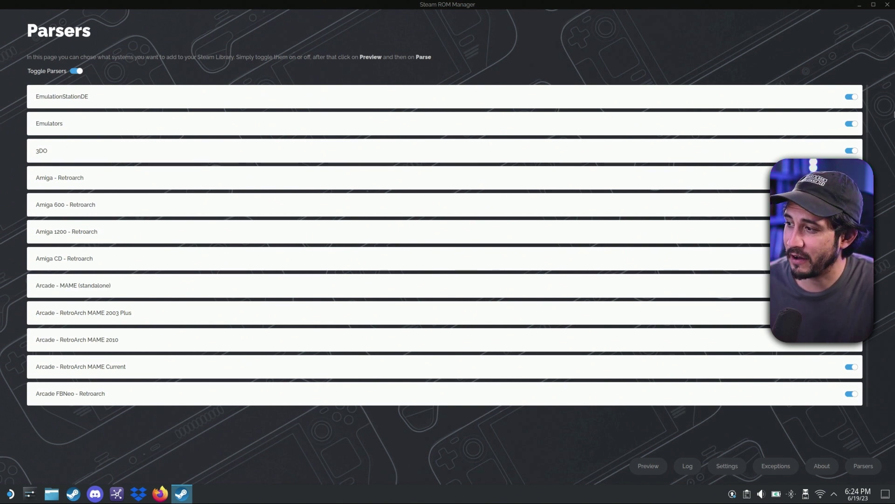
click(658, 467)
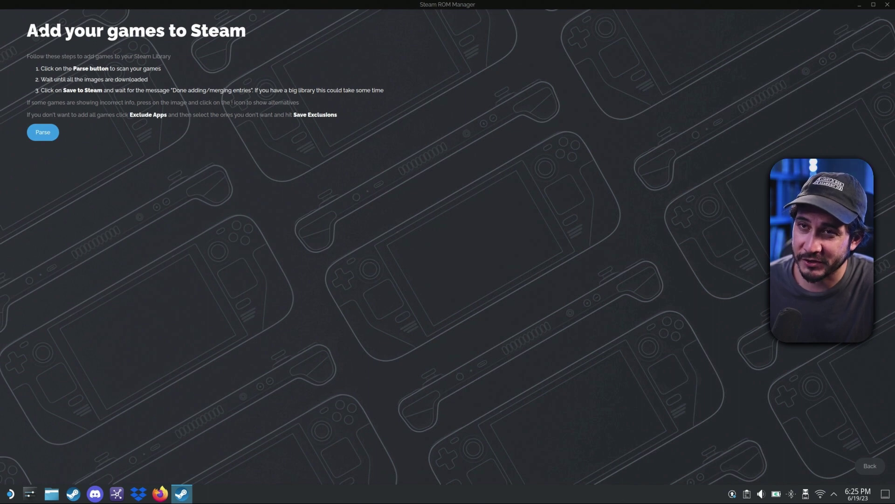
click(37, 134)
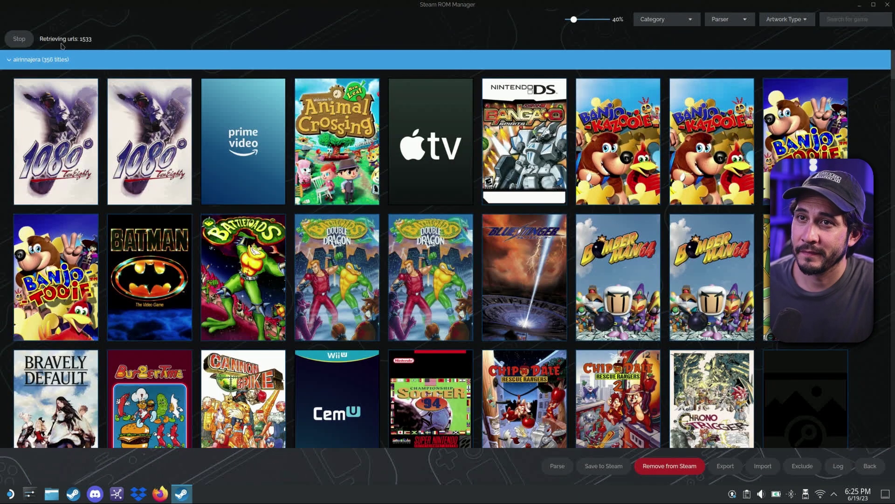
Step: Filter the parsed titles to the Cloud Services category
mouse_move(520, 310)
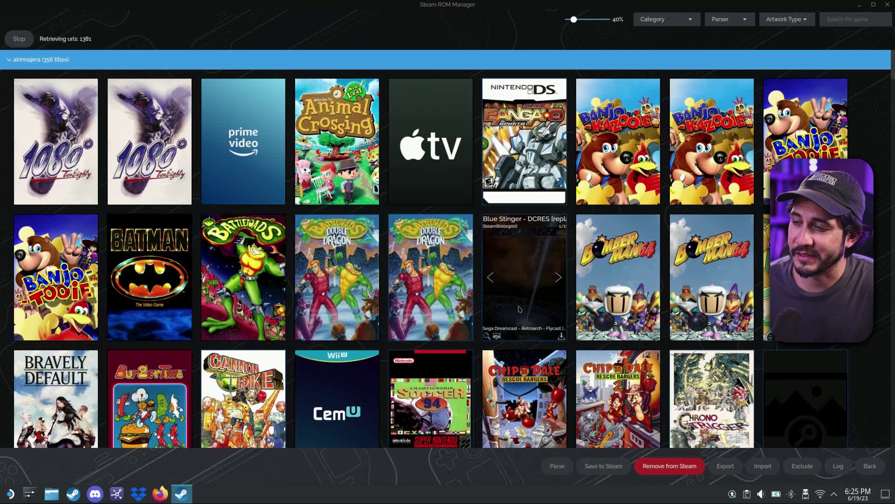
scroll(520, 310, down, 6)
scroll(500, 295, up, 6)
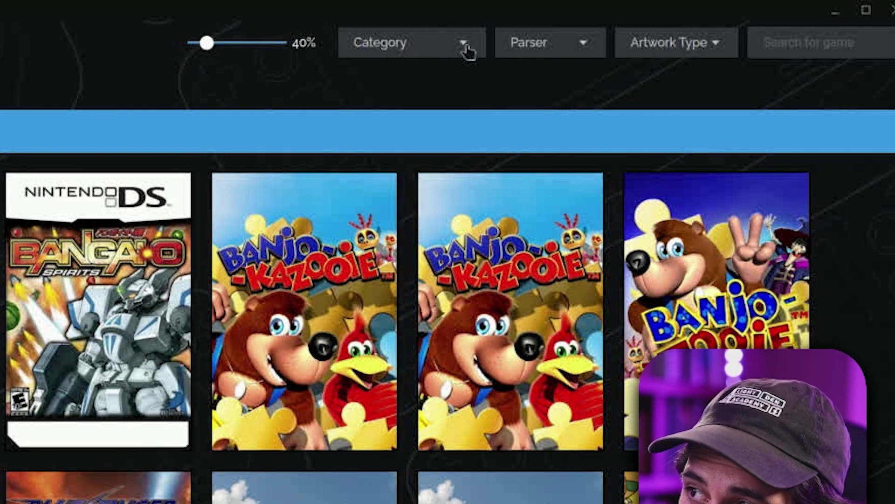
click(468, 49)
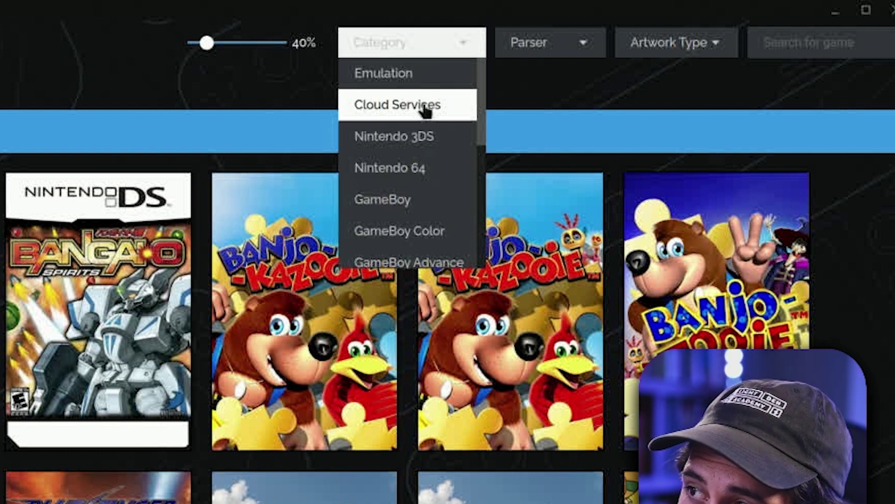
click(397, 110)
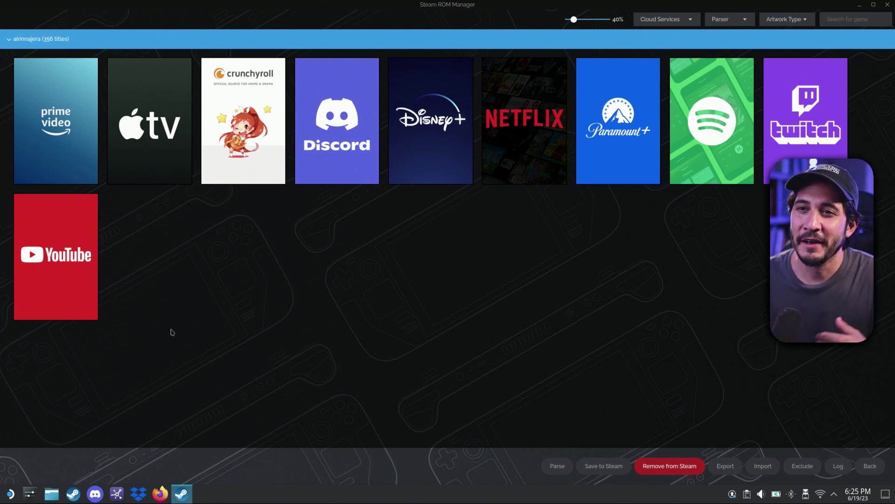
Step: Browse alternative cover art for Amazon Prime Video and Apple TV, and switch Crunchyroll to the orange logo cover
mouse_move(78, 102)
click(91, 122)
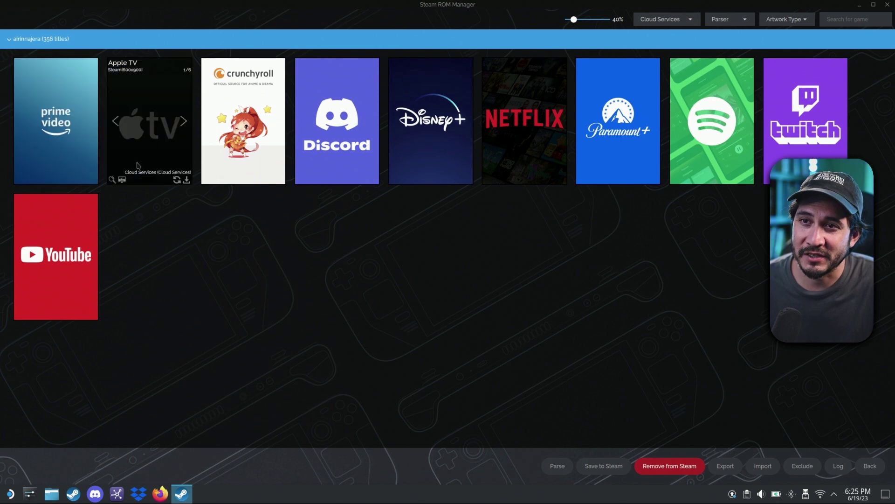
click(90, 122)
mouse_move(125, 164)
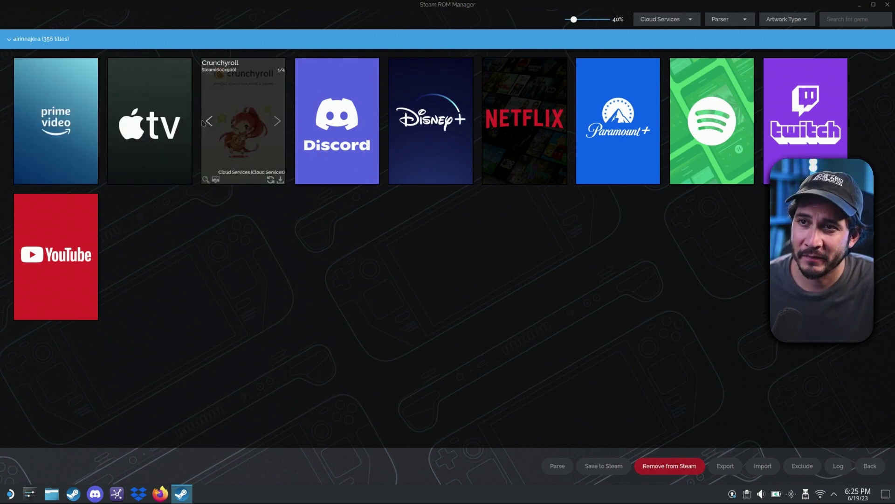
click(184, 121)
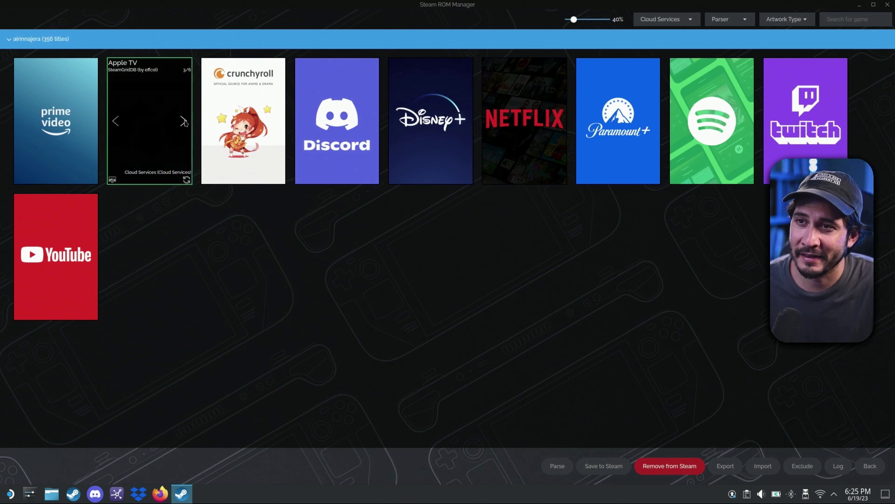
click(116, 122)
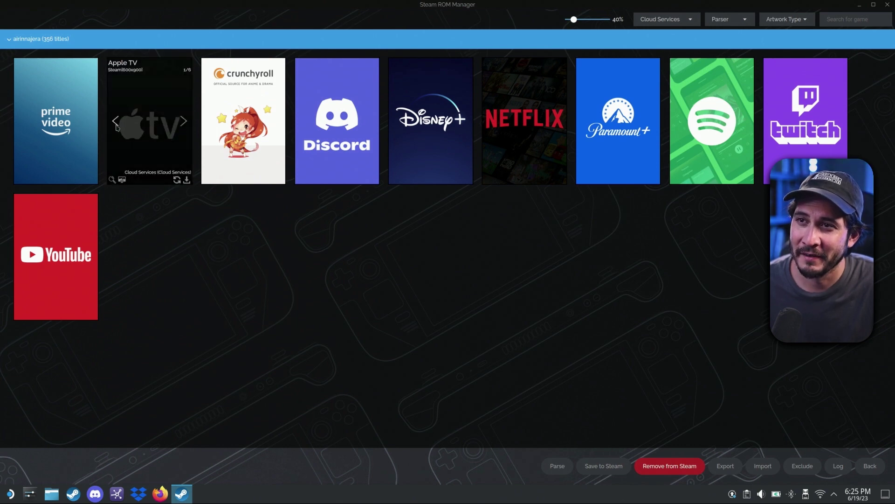
click(278, 122)
click(278, 122)
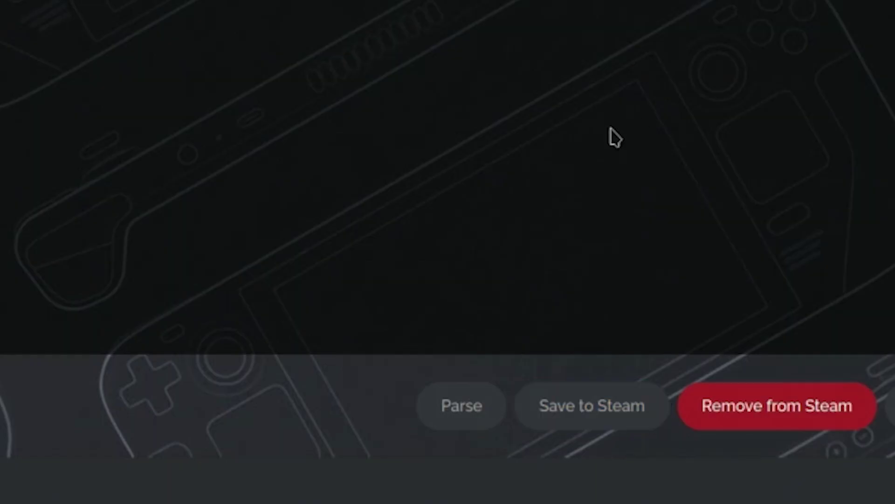
Step: Save the parsed titles to Steam and, with Steam ROM Manager closed, return to Gaming Mode
click(571, 405)
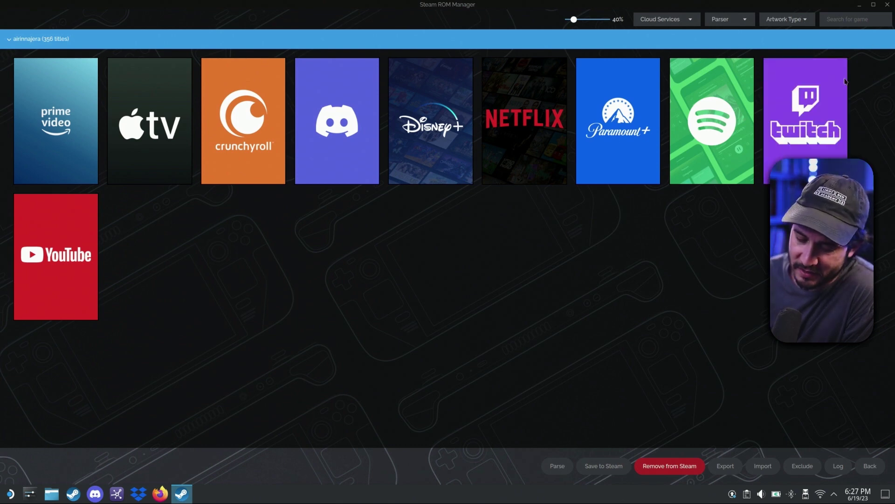
click(888, 5)
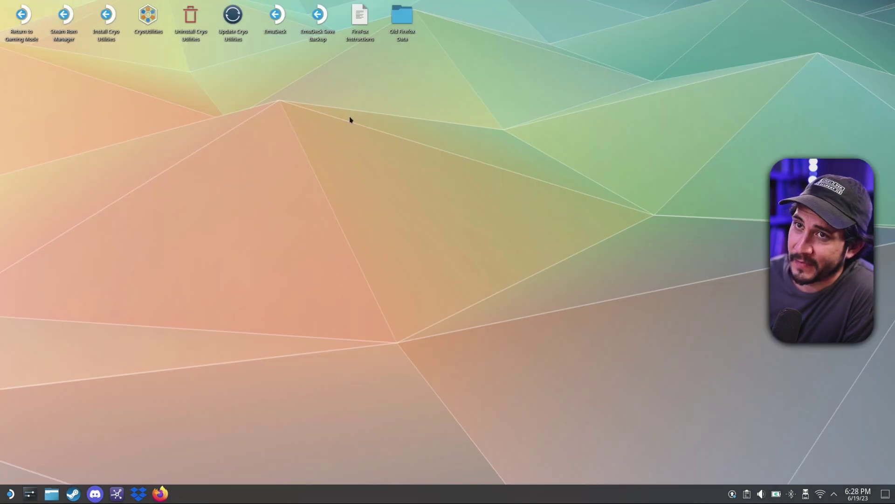
click(21, 34)
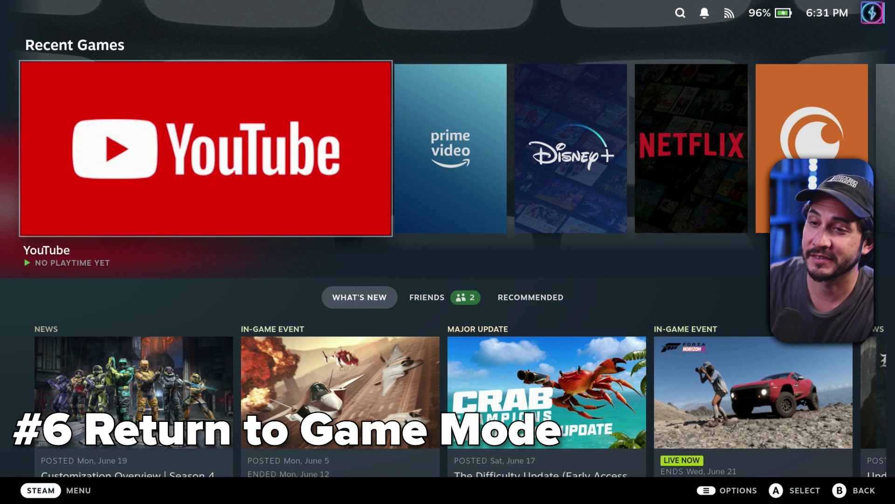
Step: Go to the Steam library and open the Cloud Services collection
key(ctrl+1)
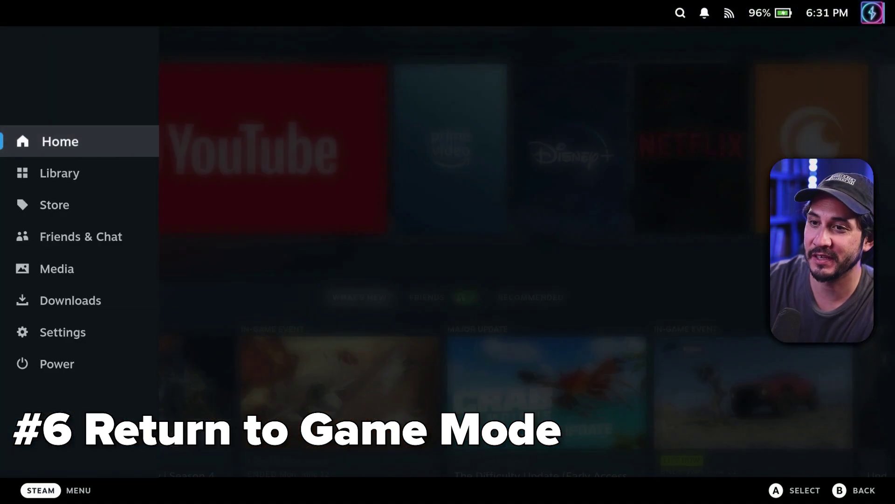
key(Down)
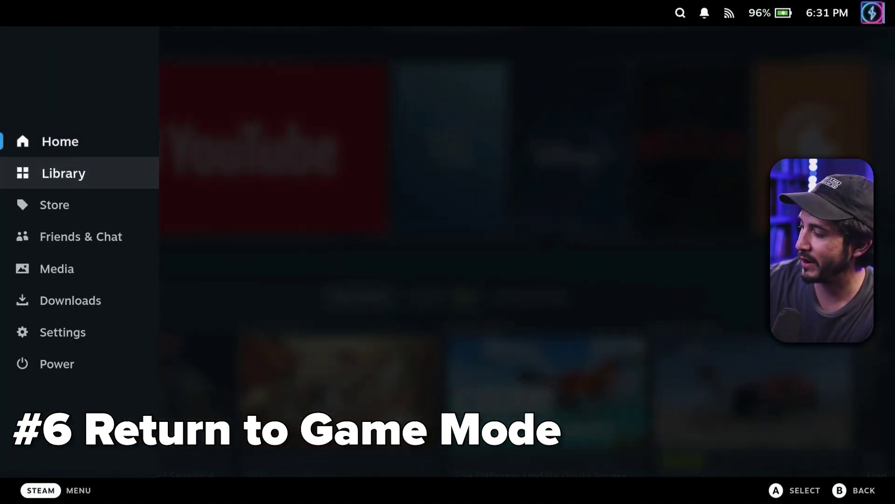
key(Return)
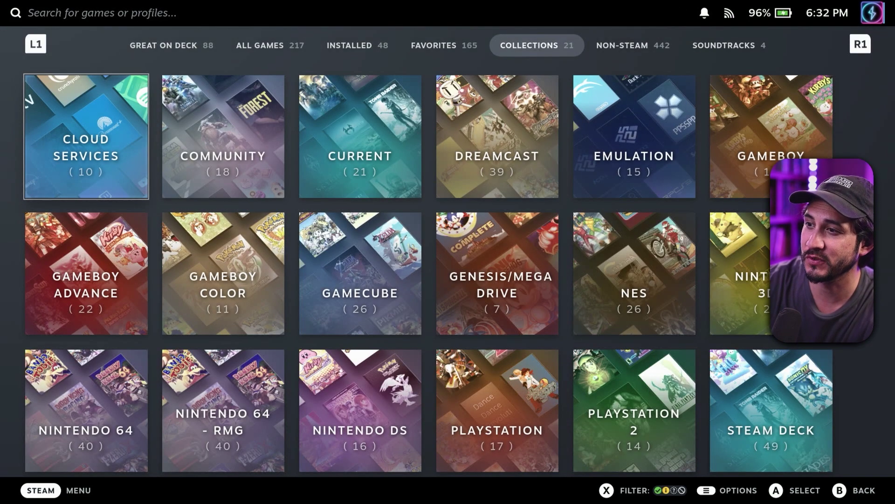
key(Right)
key(Left)
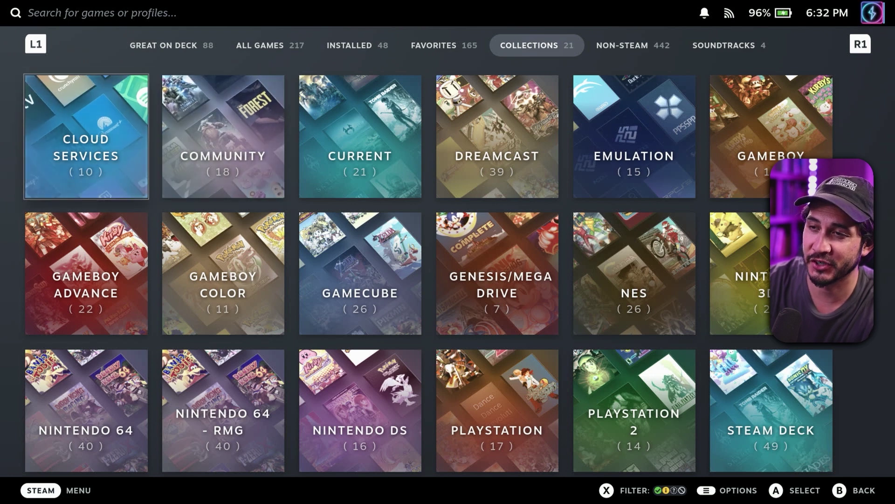
key(Right)
key(Left)
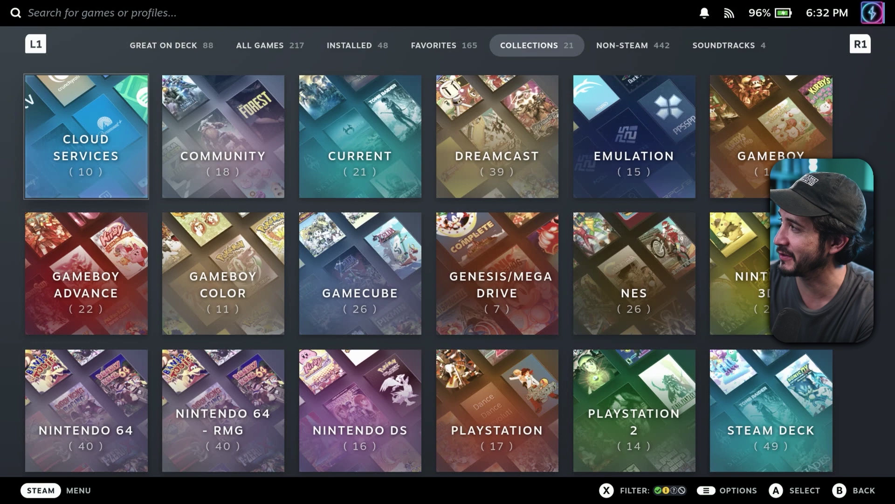
key(Return)
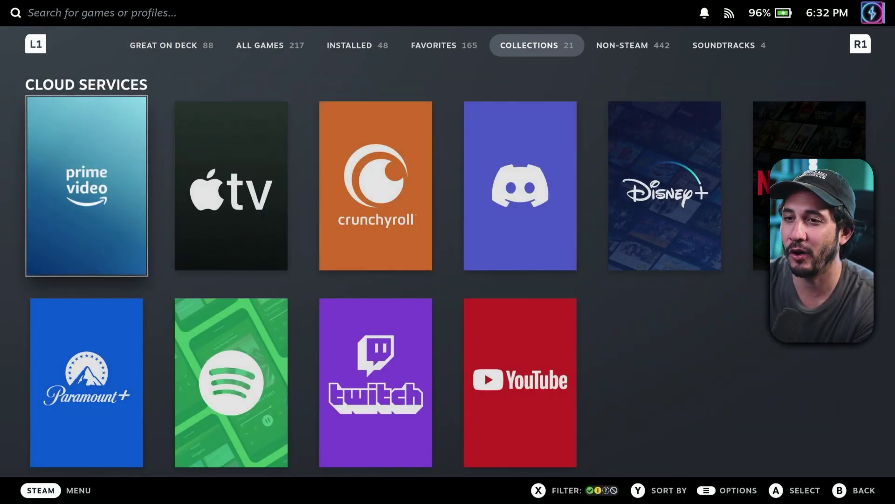
Step: Look over the streaming service tiles in the Cloud Services collection, ending on Amazon Prime Video
key(Right)
key(Down)
key(Right)
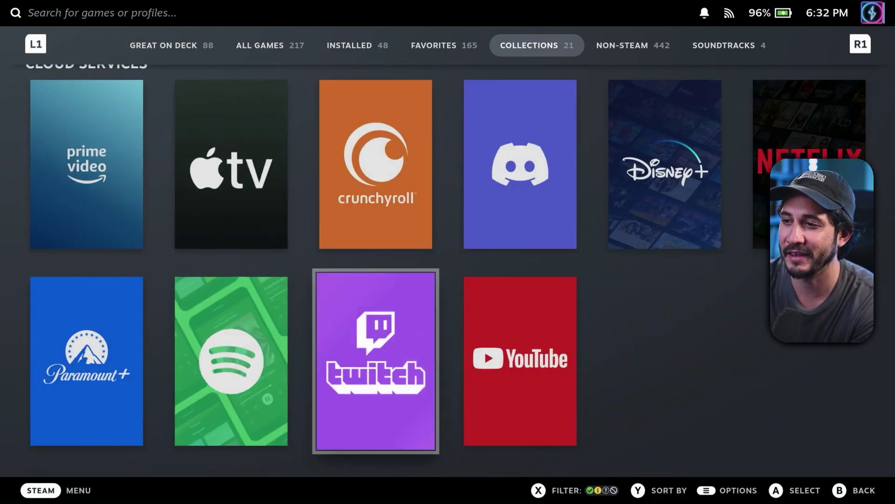
key(Up)
key(Right)
key(Right)
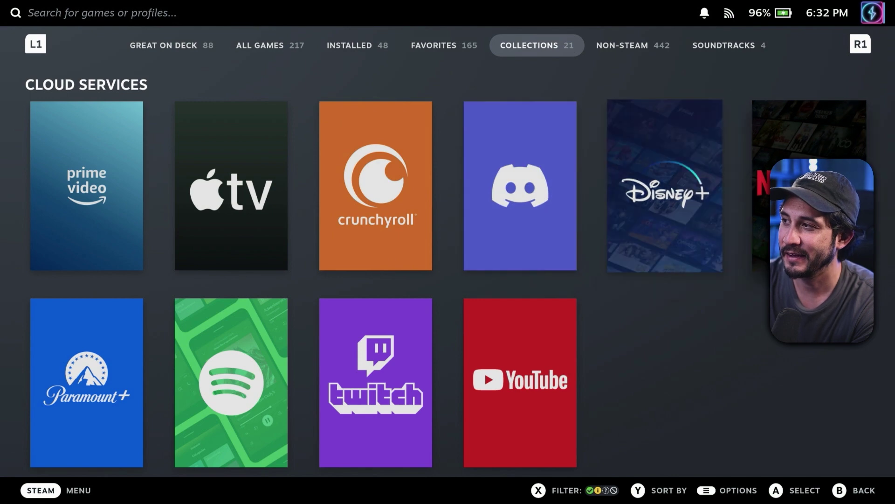
key(Left)
key(Down)
key(Up)
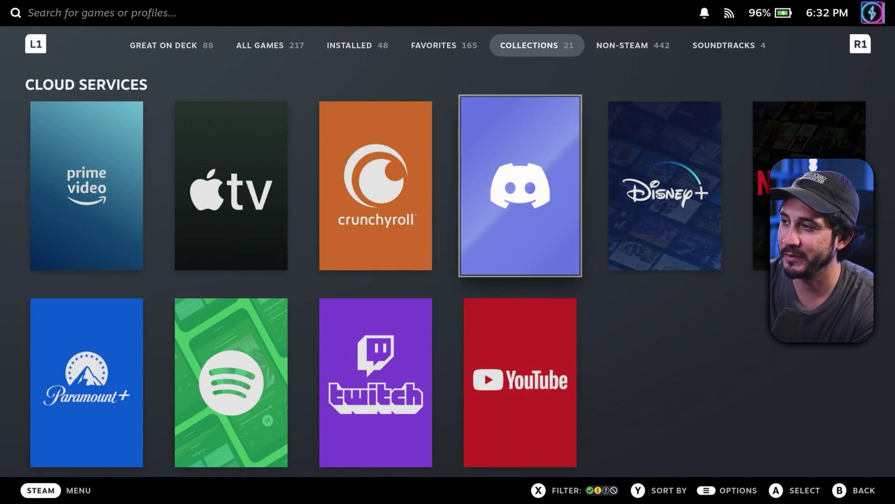
key(Right)
key(Left)
key(Left)
key(Left)
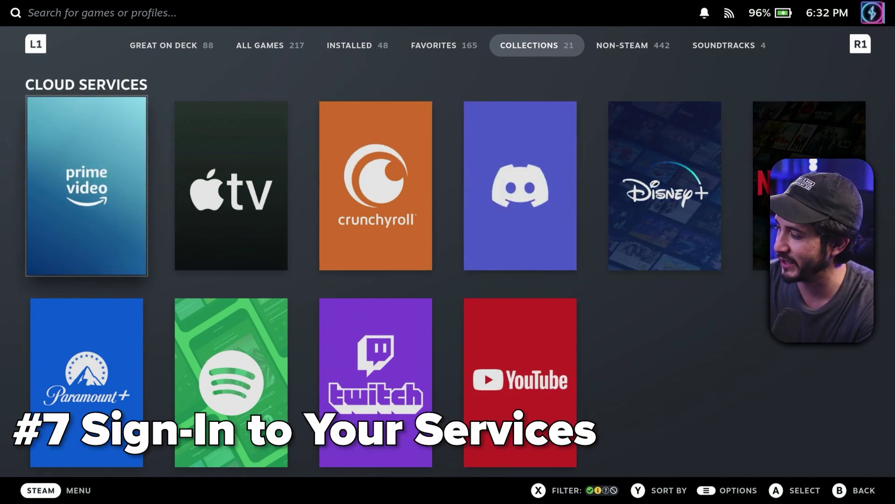
Step: Launch Amazon Prime Video to check its home page, and return to the Cloud Services collection
key(Return)
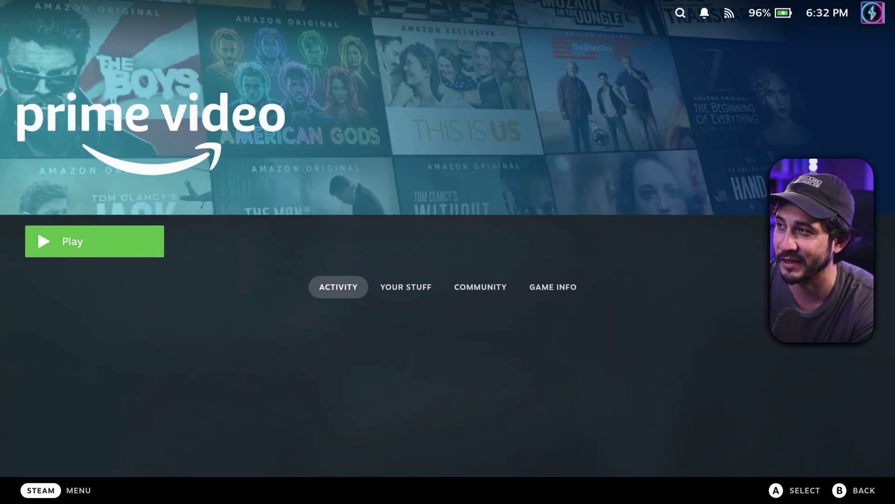
key(Return)
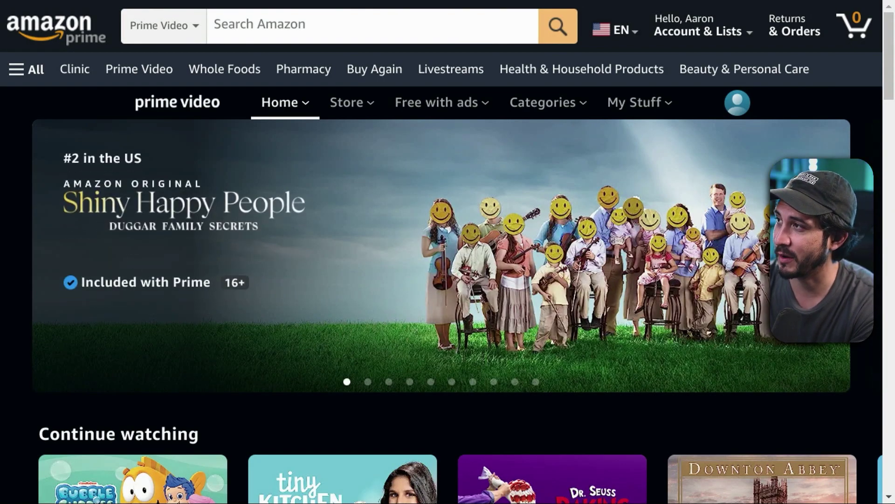
key(super)
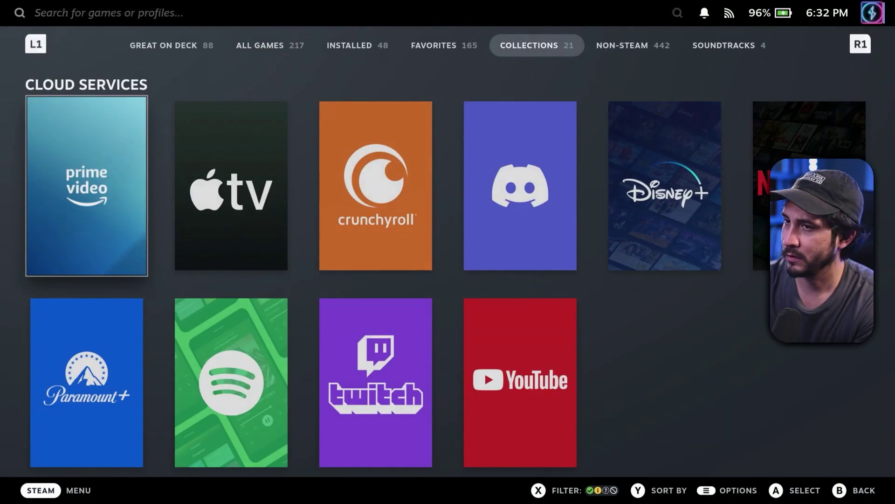
Step: Launch Apple TV and Crunchyroll one after the other from the Cloud Services collection
key(Right)
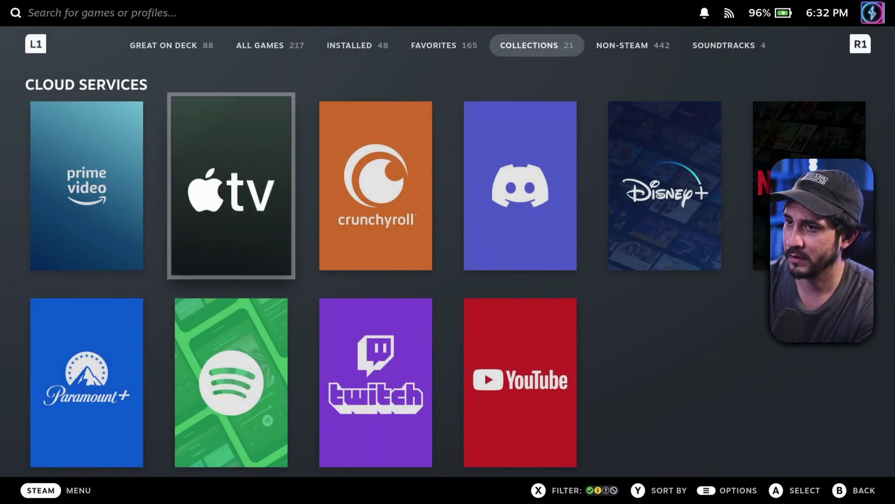
key(Return)
key(Return)
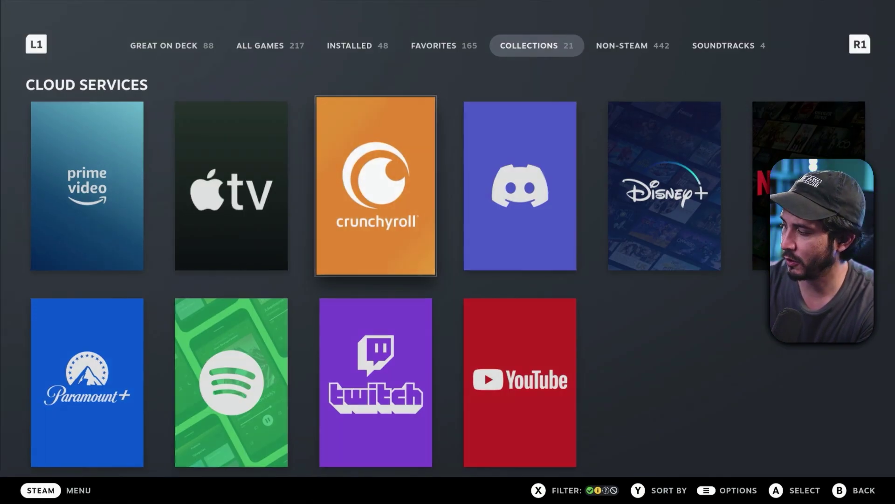
key(Return)
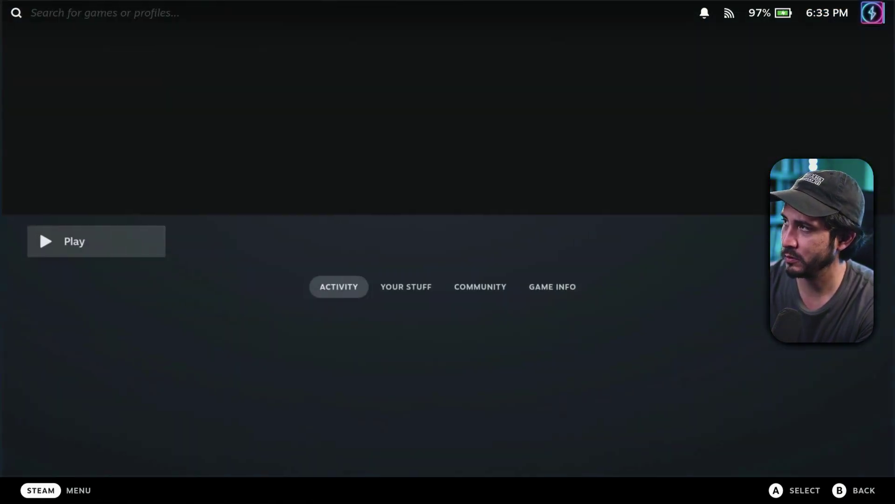
key(Return)
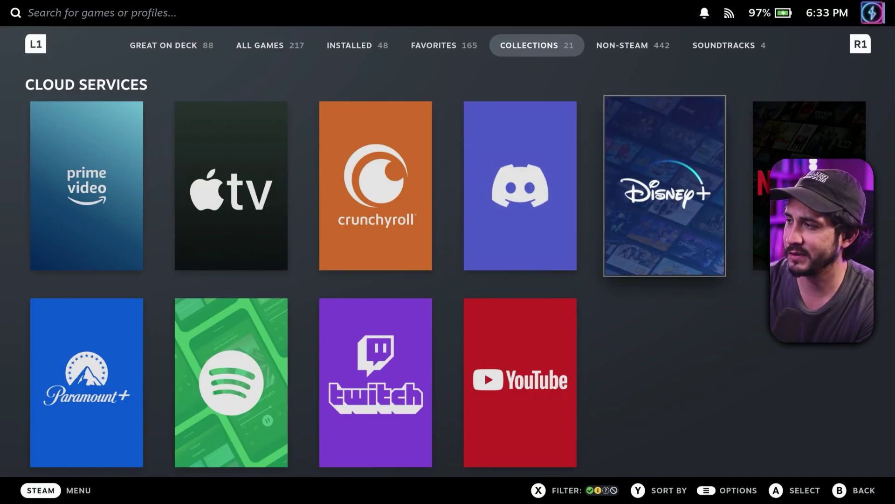
Step: Launch Disney+, open the Star Wars hub and browse its Originals and Movies
key(Return)
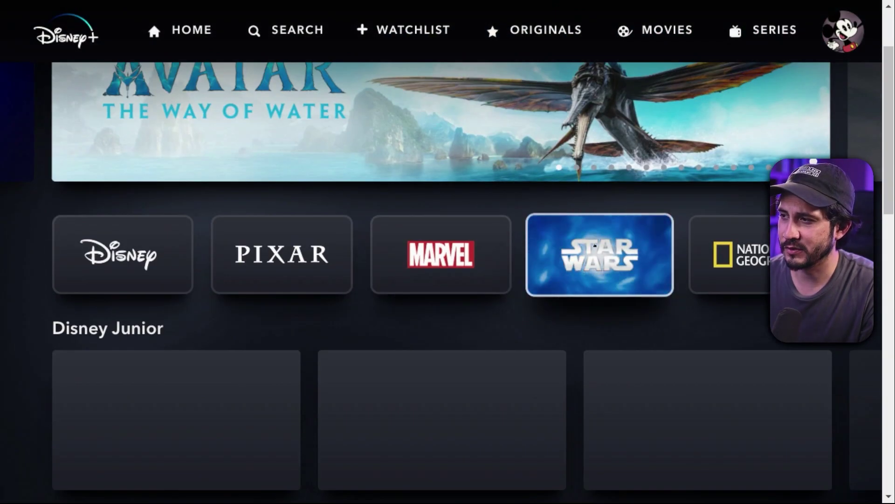
click(595, 246)
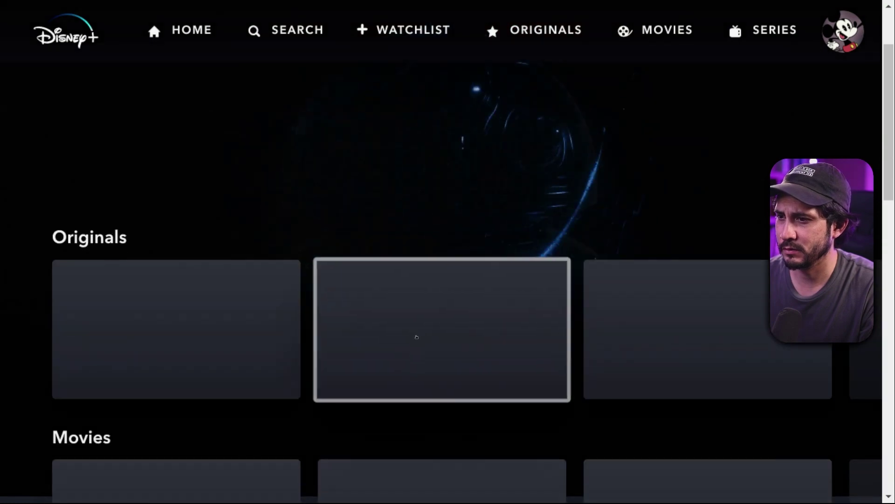
scroll(422, 330, down, 2)
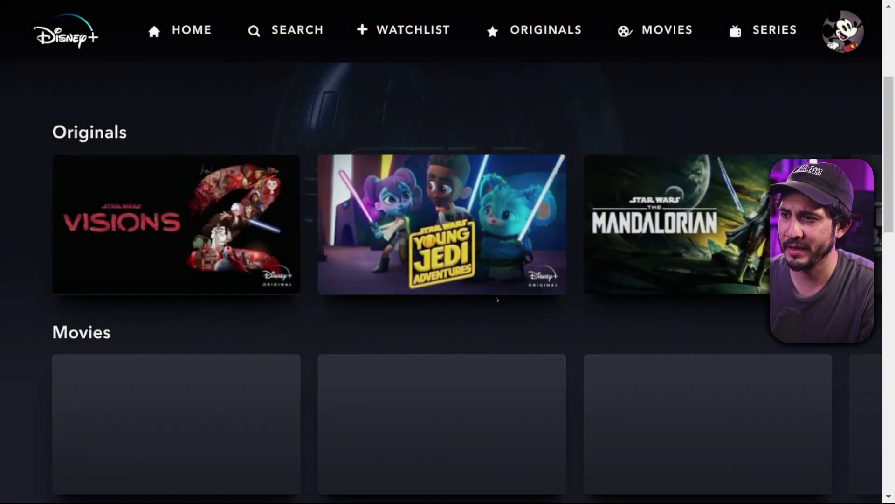
scroll(691, 224, down, 5)
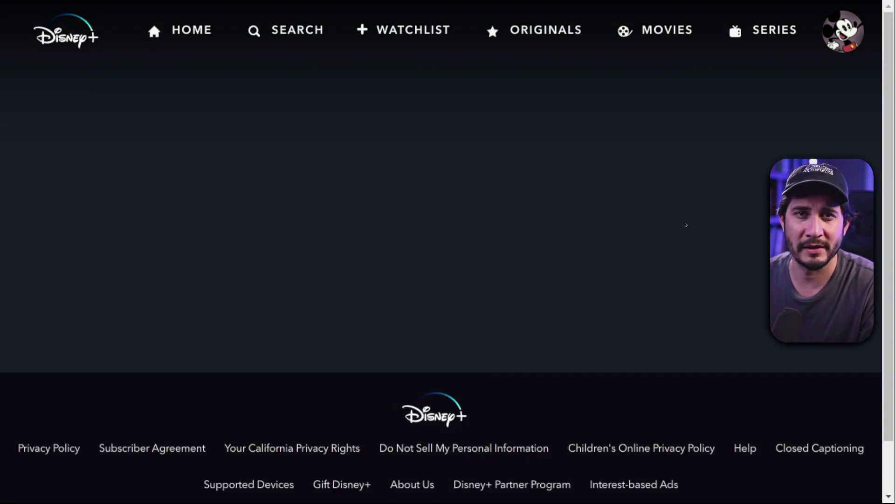